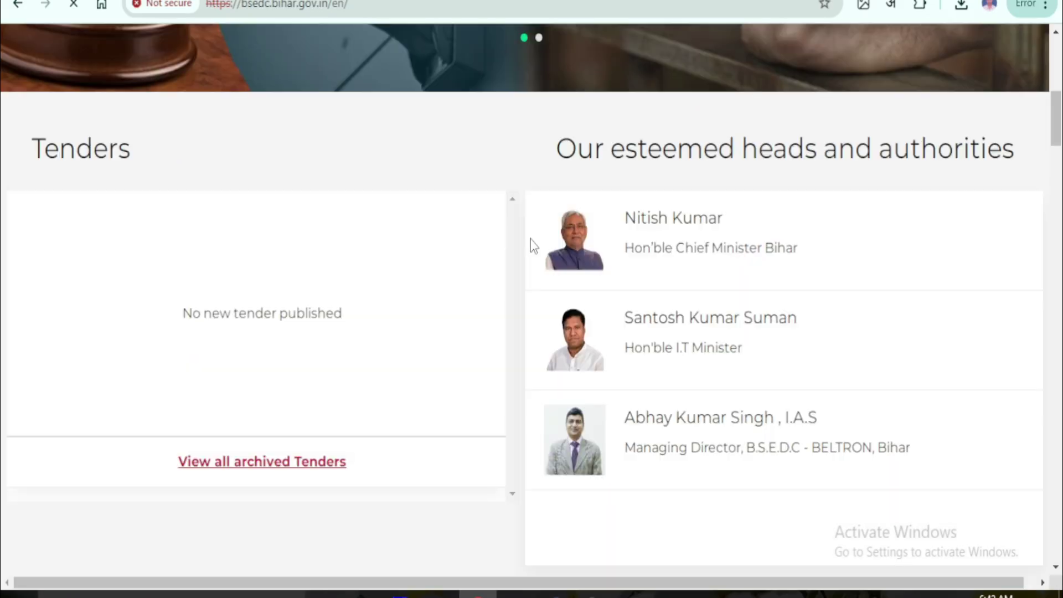
Open the DEO 2024 Admit Generation Link item from the News & Events list on the BELTRON homepage
scroll(533, 246, up, 5)
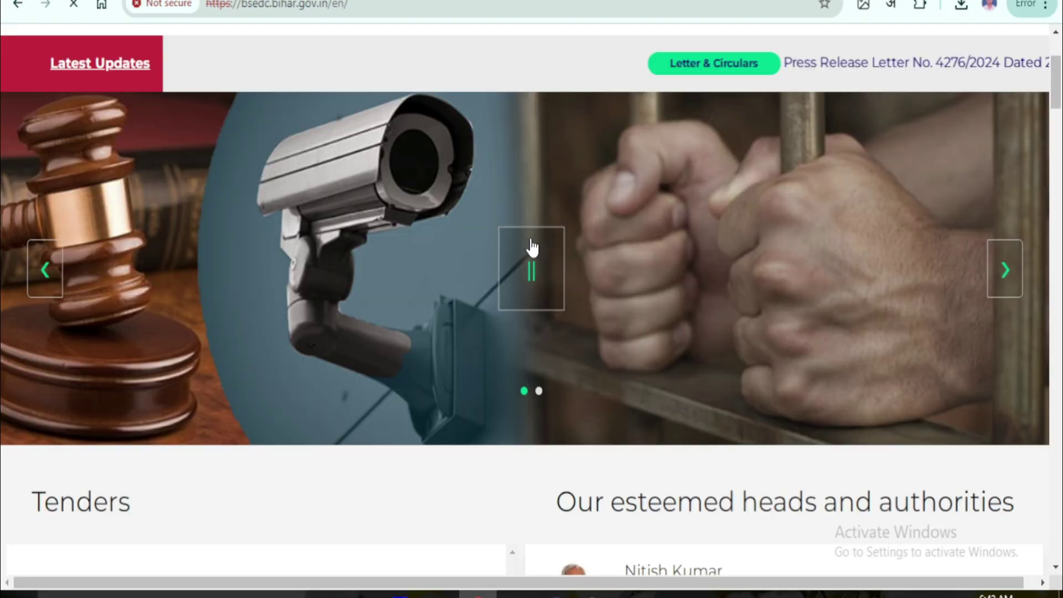
scroll(513, 245, down, 10)
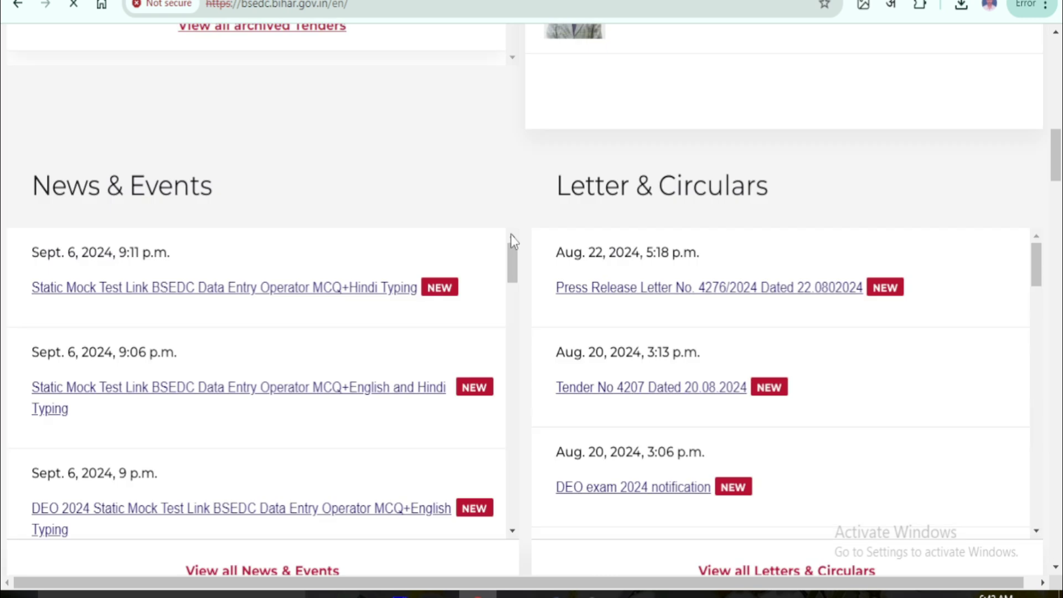
scroll(510, 234, down, 2)
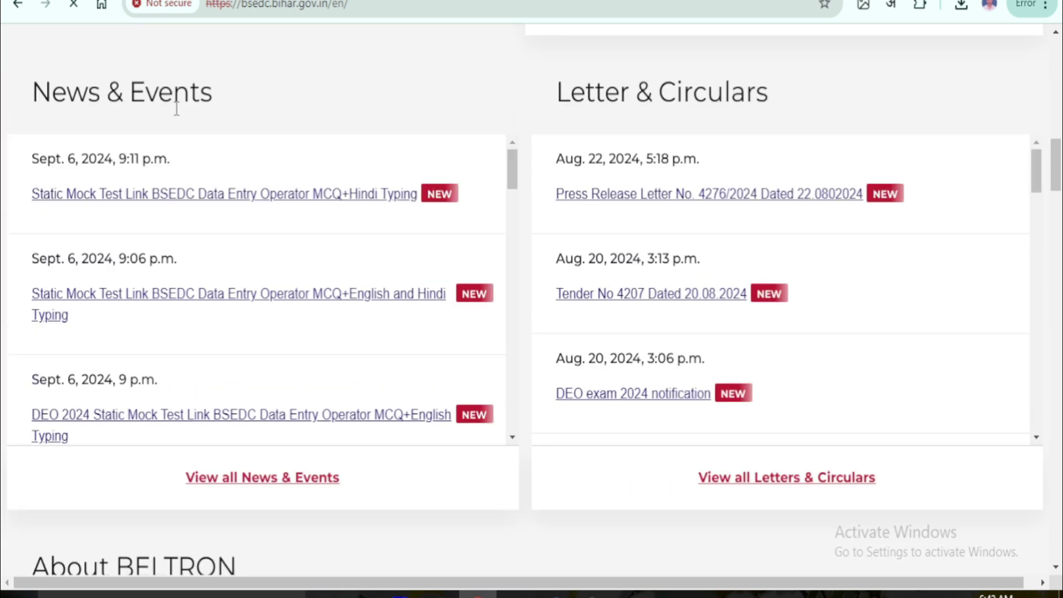
scroll(277, 343, down, 3)
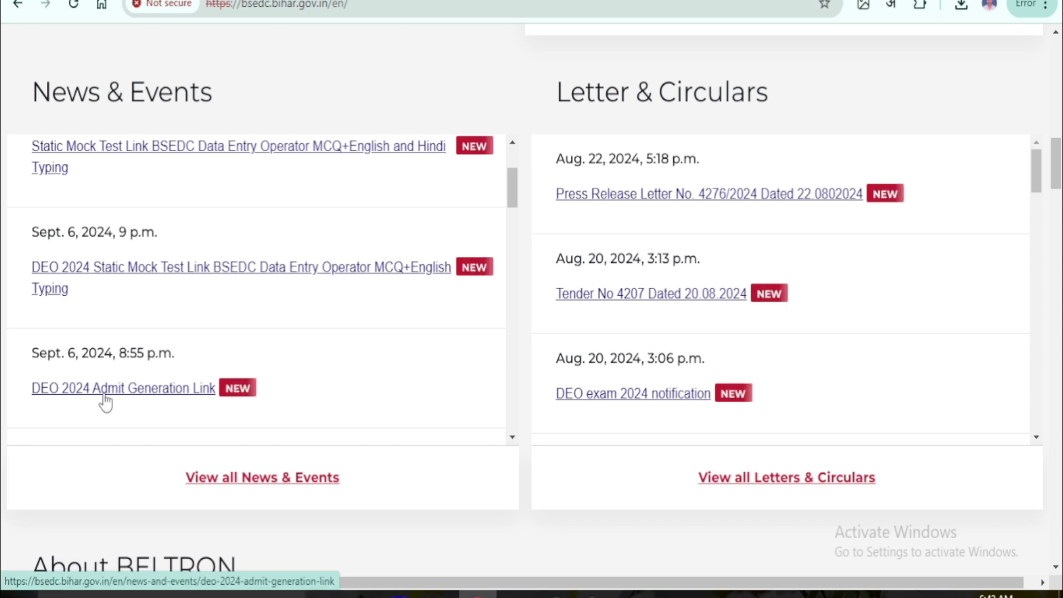
click(159, 394)
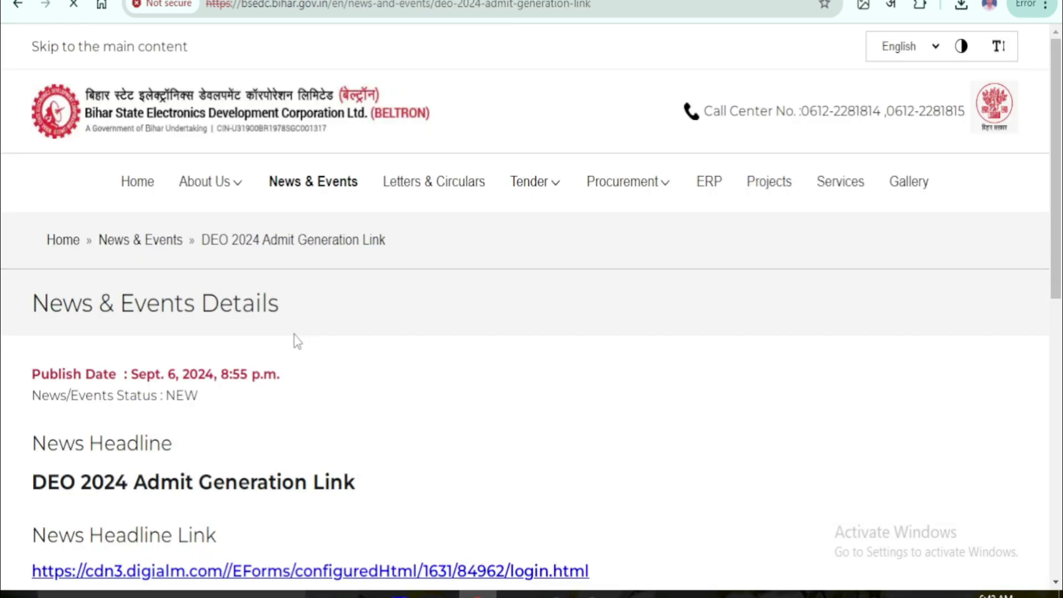
Open the admit card login page through the news headline link on the details page
scroll(640, 276, down, 2)
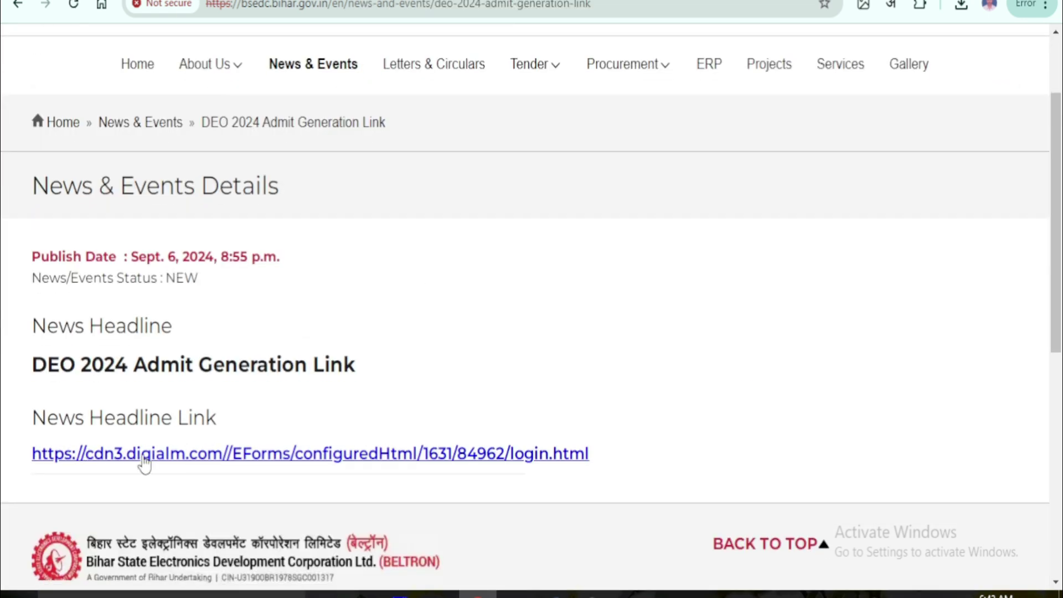
click(148, 463)
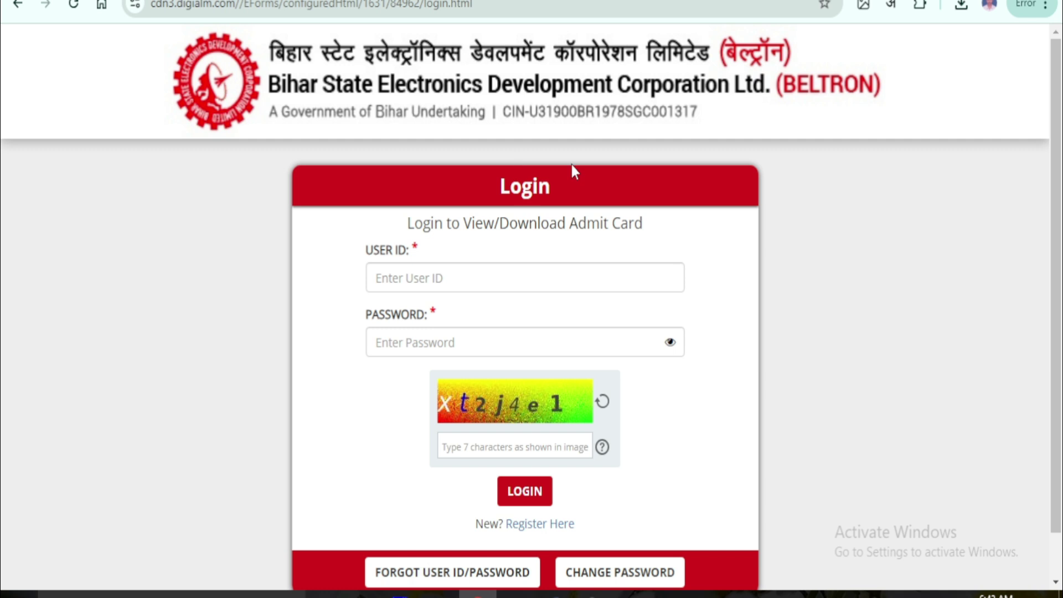
scroll(573, 185, down, 1)
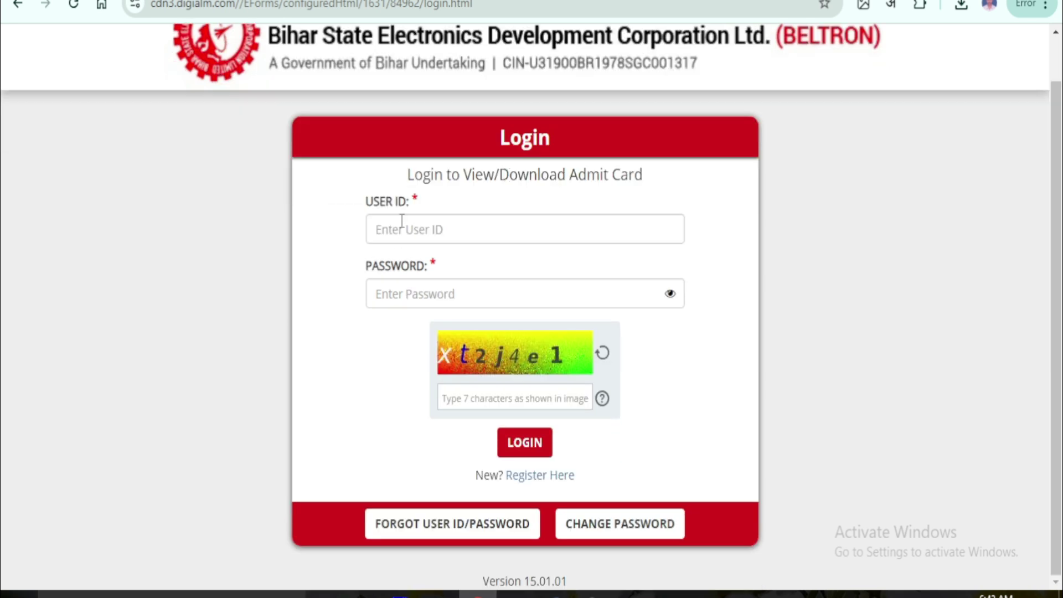
double_click(504, 138)
click(357, 236)
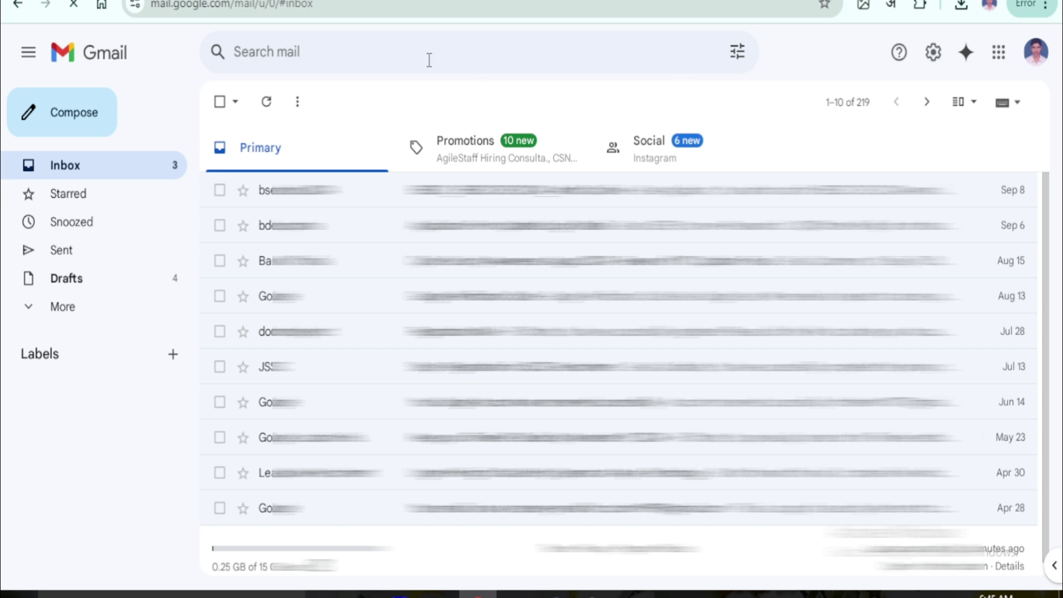
Switch to Gmail and search the mailbox for bsedc
click(446, 59)
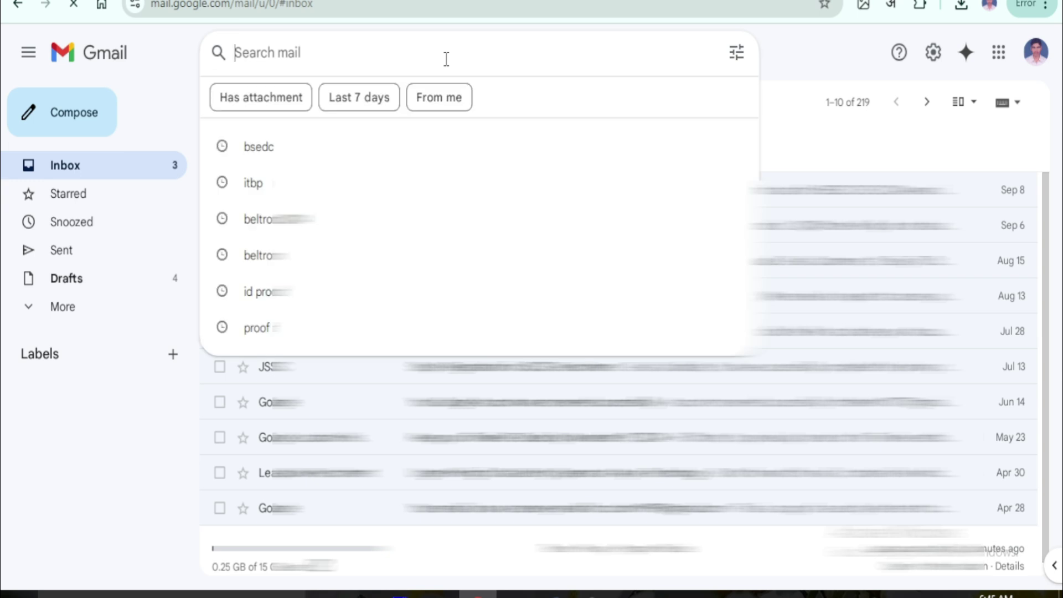
text(bsedc)
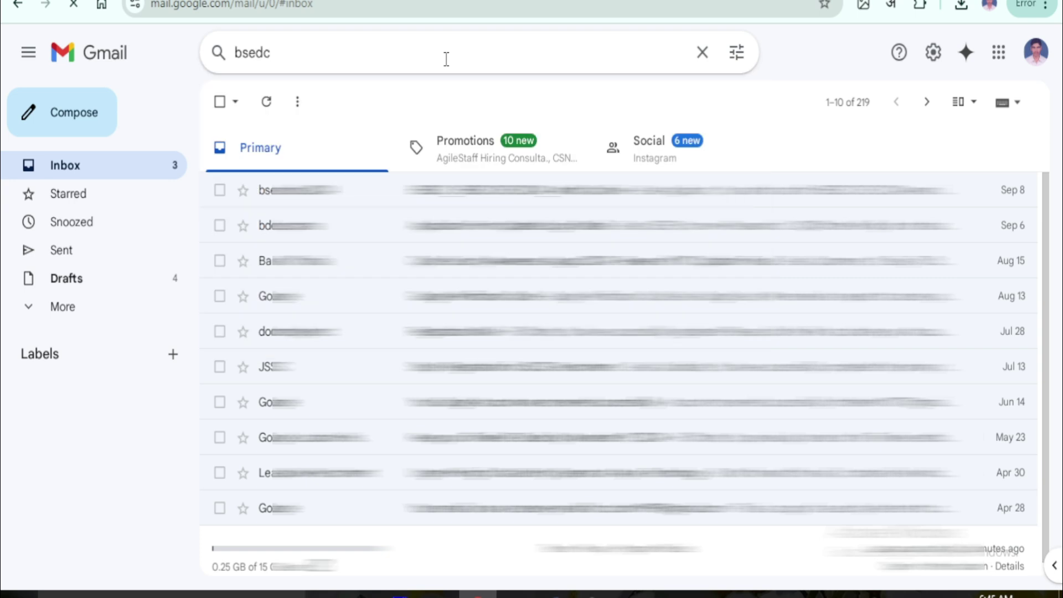
key(Return)
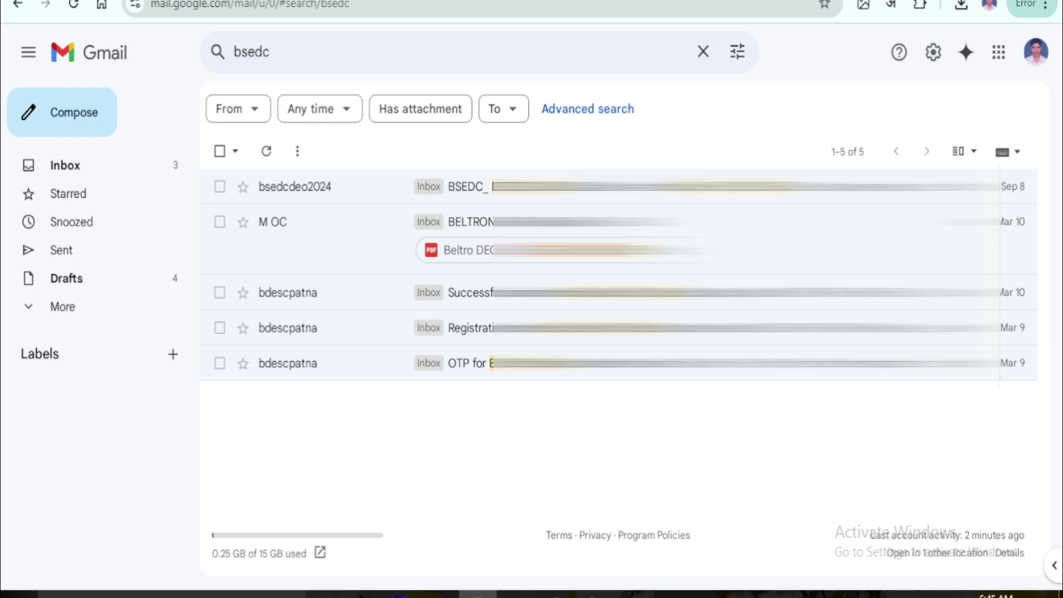
click(423, 56)
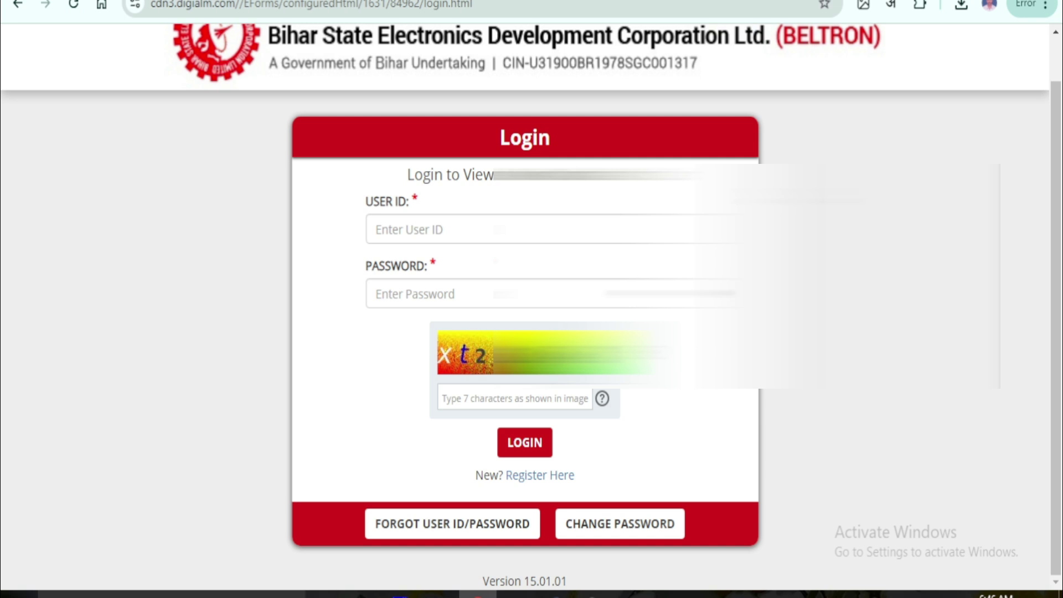
Return to the admit card login page and open the Forgot User ID/Password form to examine its Application Number field
scroll(797, 195, up, 1)
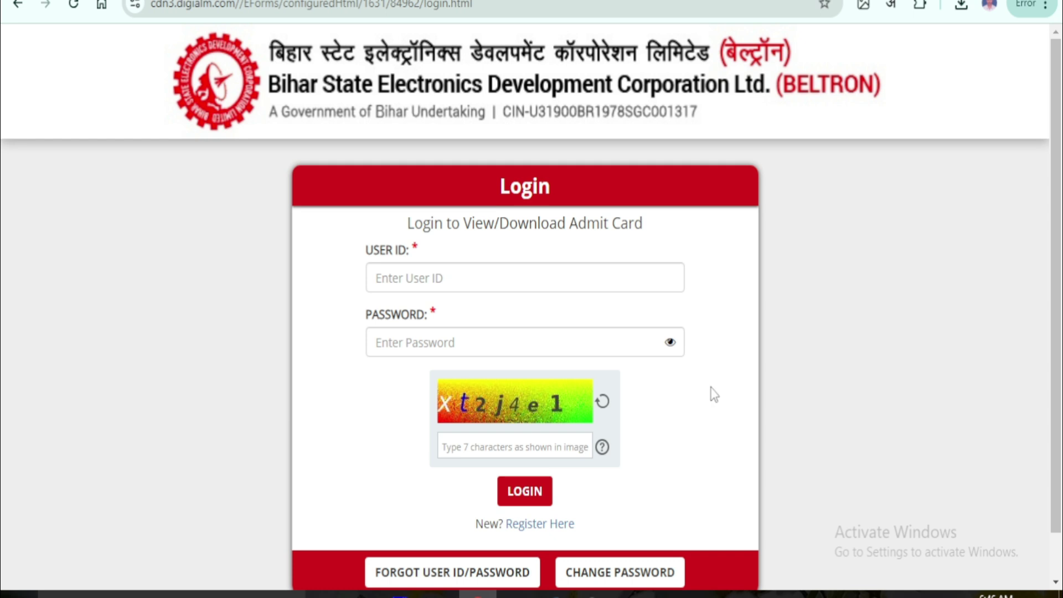
scroll(712, 391, down, 1)
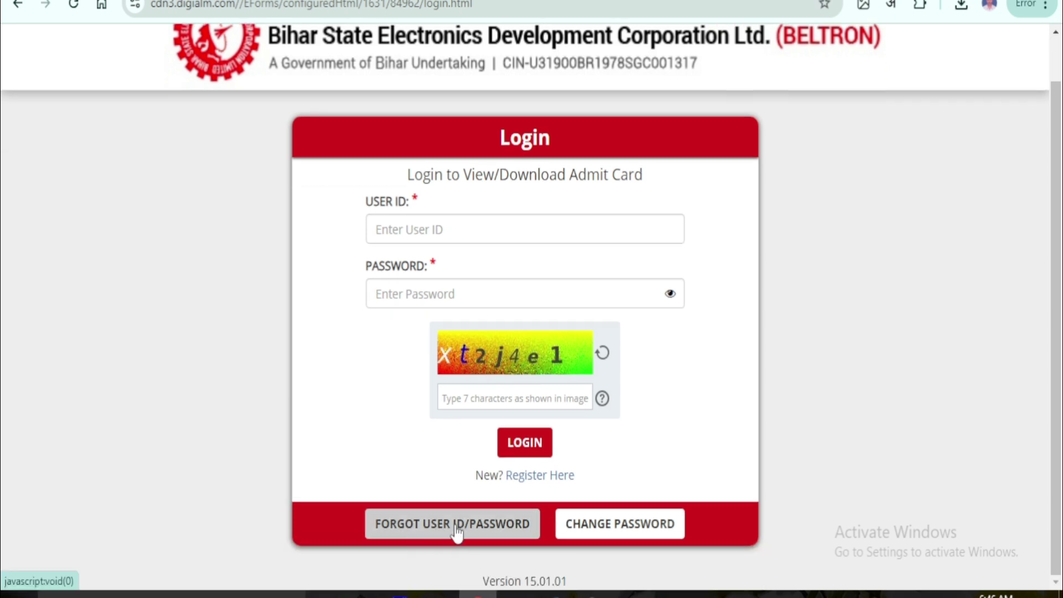
click(500, 537)
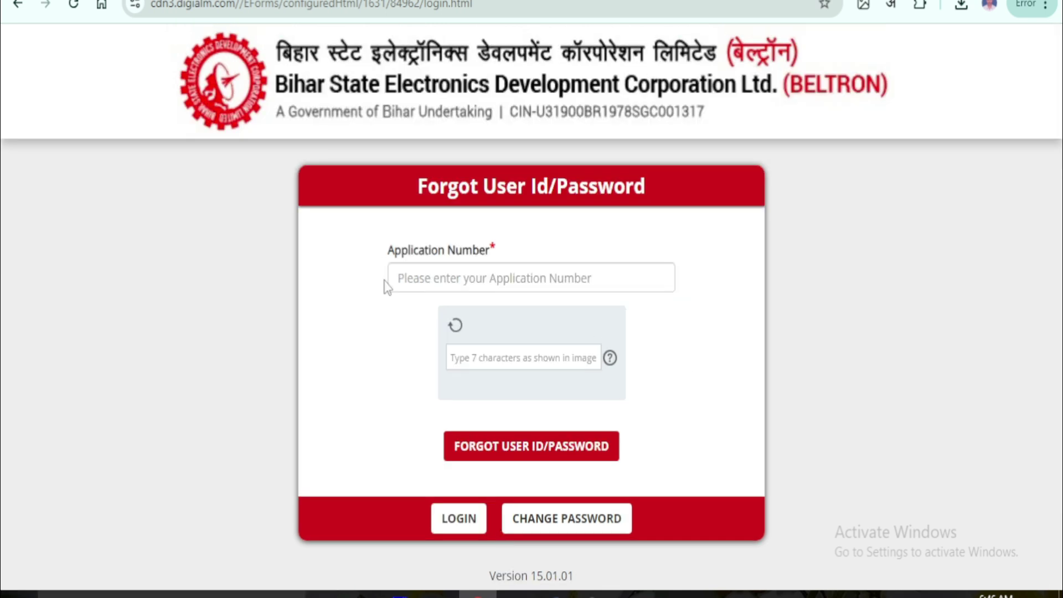
click(654, 281)
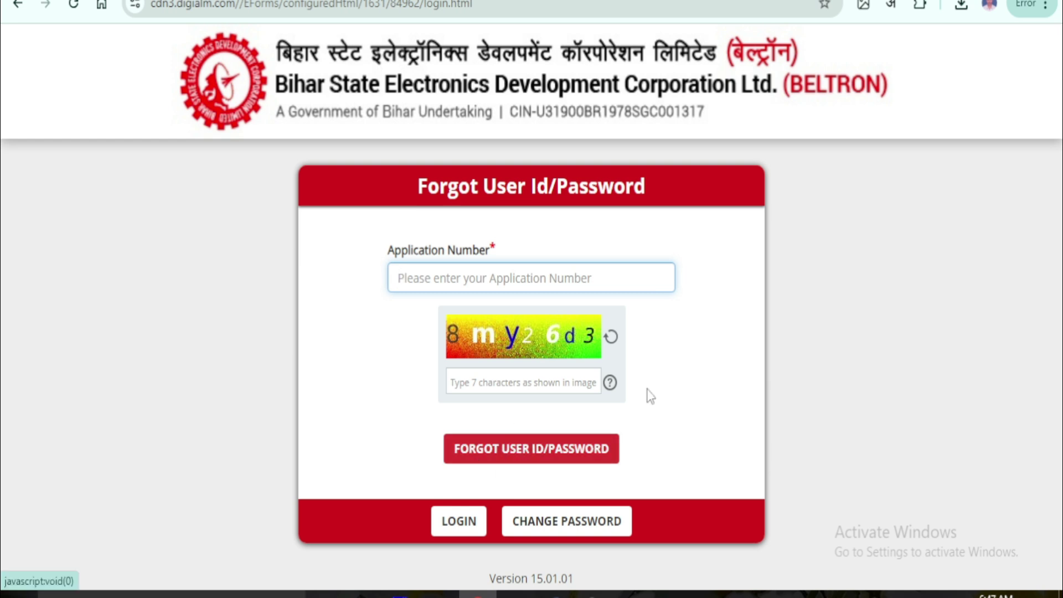
drag(384, 260, 504, 250)
click(504, 250)
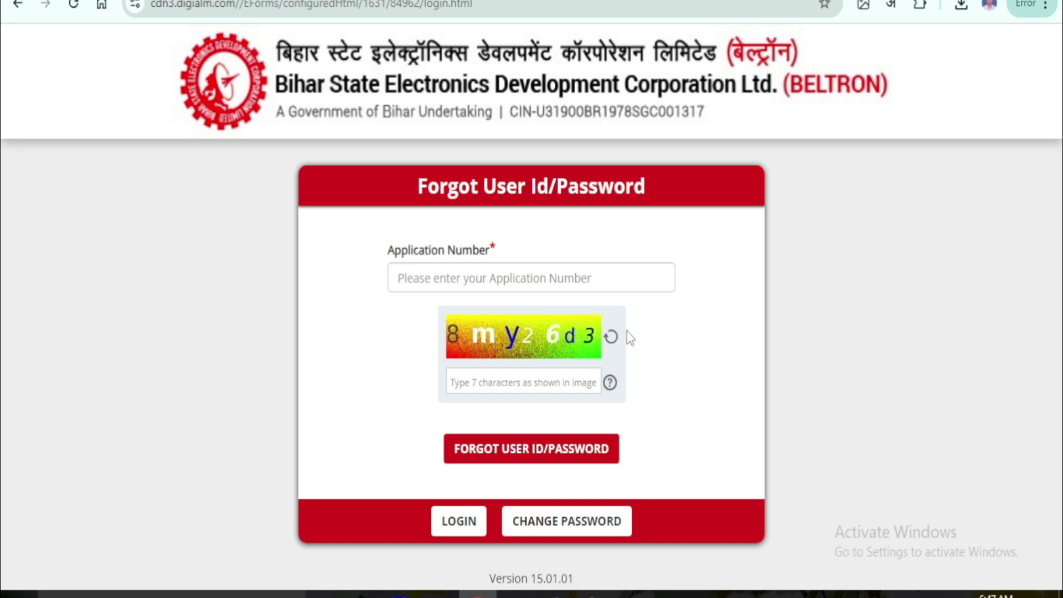
drag(414, 189, 653, 199)
click(701, 260)
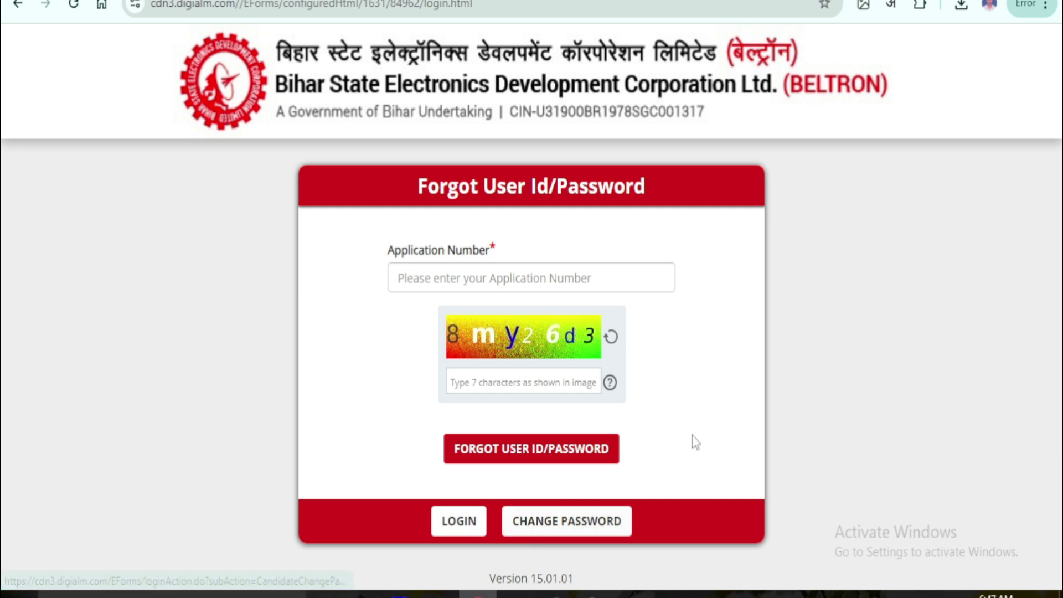
Open the Change Password form and go through its user ID, old password, new password and confirmation fields
click(594, 527)
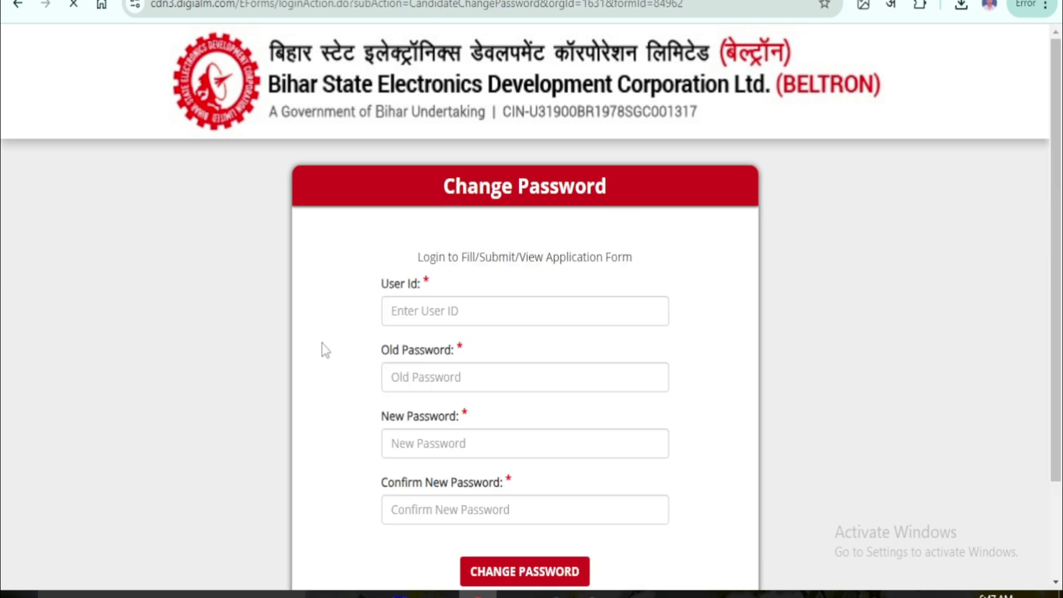
click(486, 320)
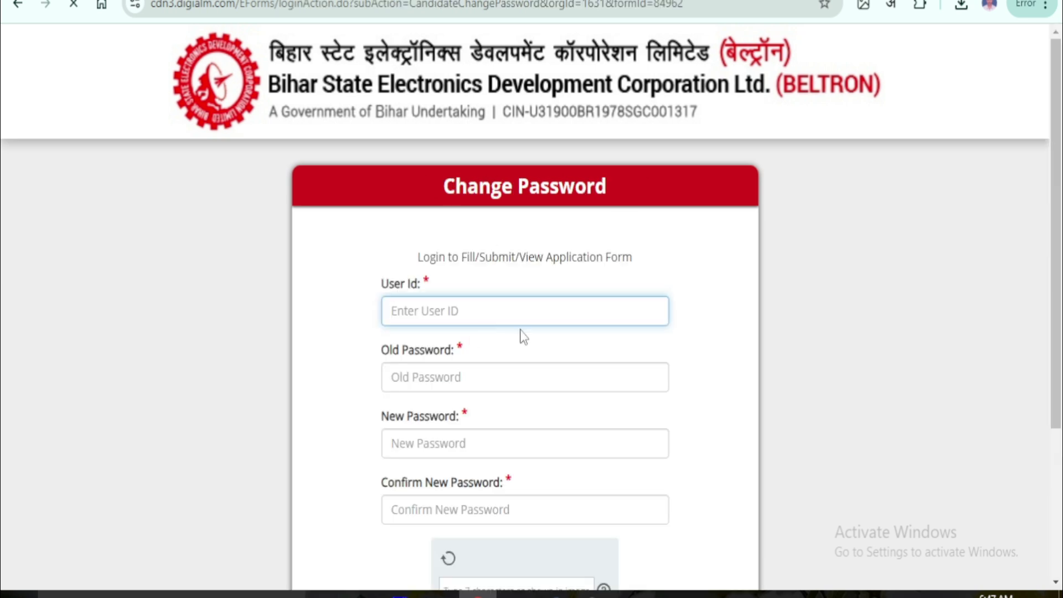
scroll(454, 327, down, 1)
click(458, 323)
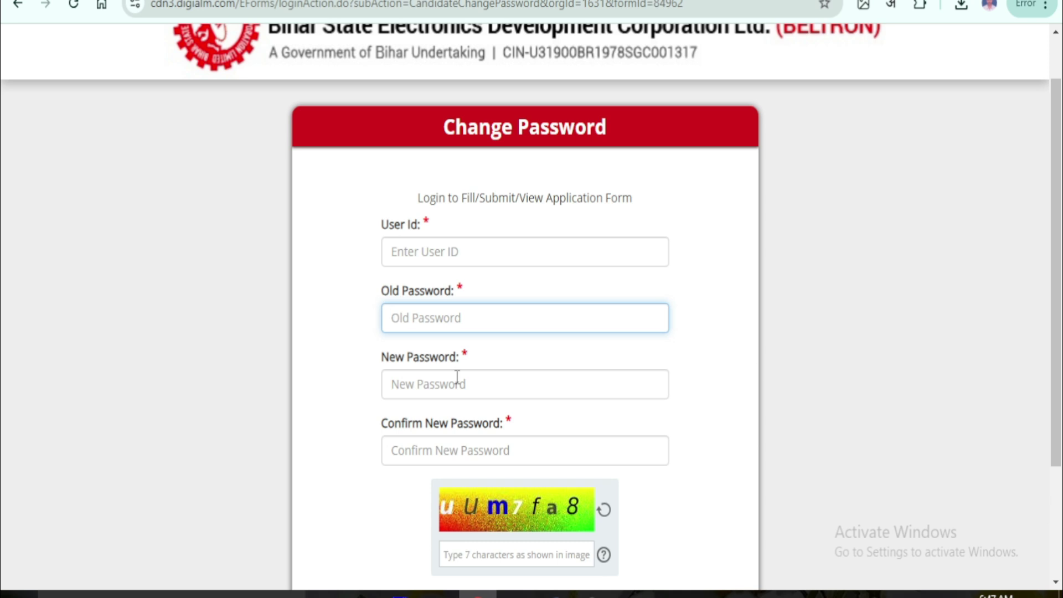
scroll(479, 325, down, 1)
click(459, 325)
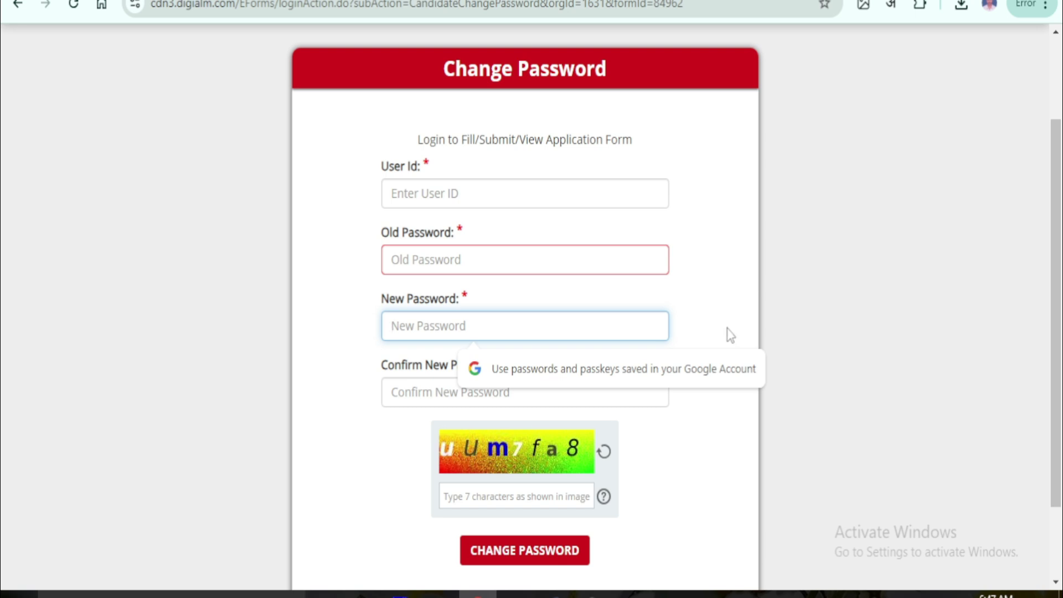
click(407, 394)
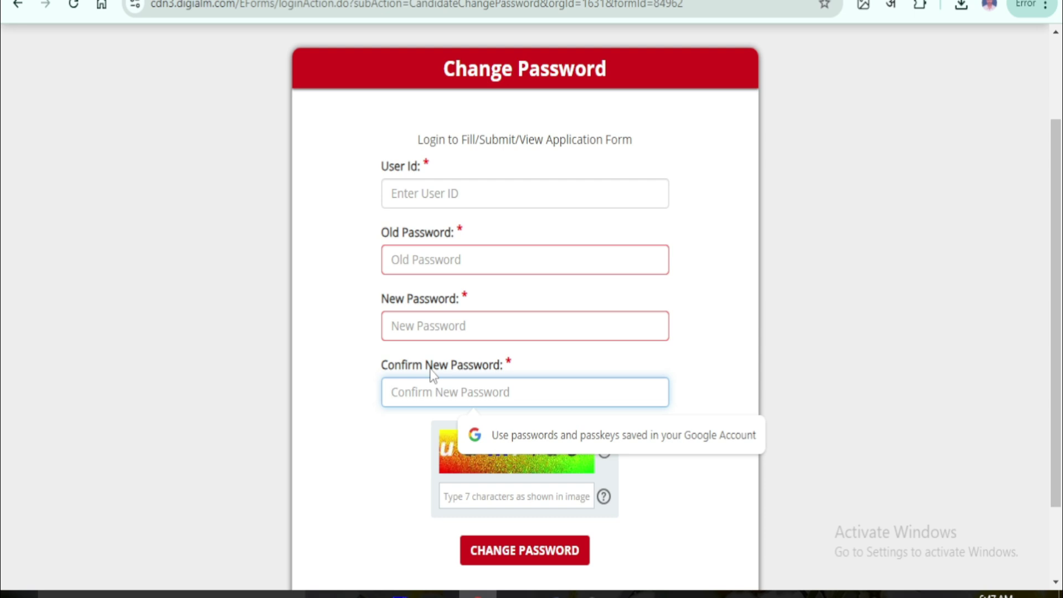
Review the rest of the Change Password form and return to the login page
scroll(387, 424, down, 1)
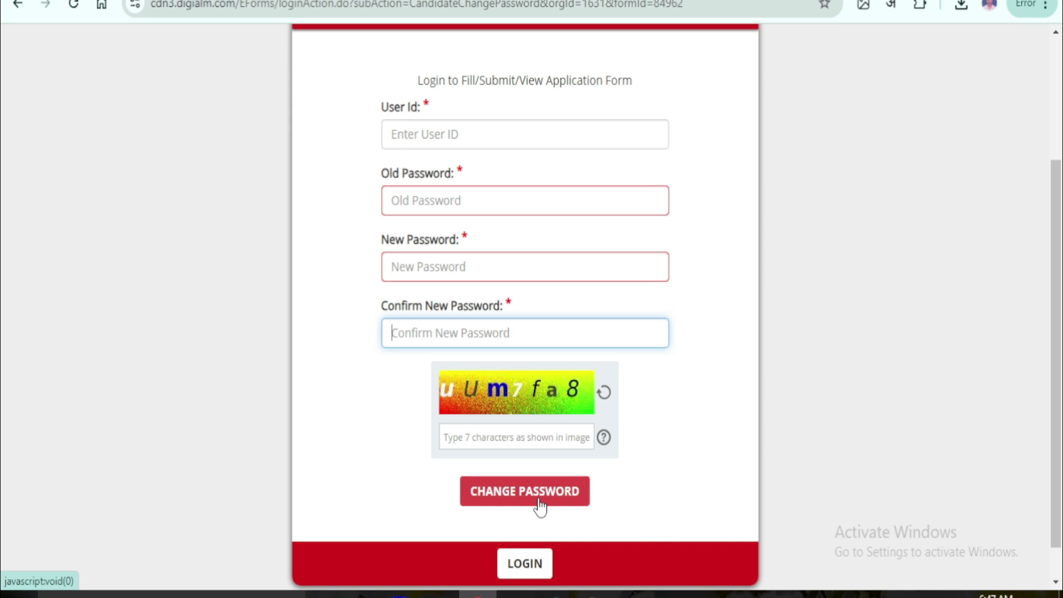
scroll(553, 301, up, 1)
scroll(548, 315, up, 1)
scroll(541, 337, down, 2)
click(543, 568)
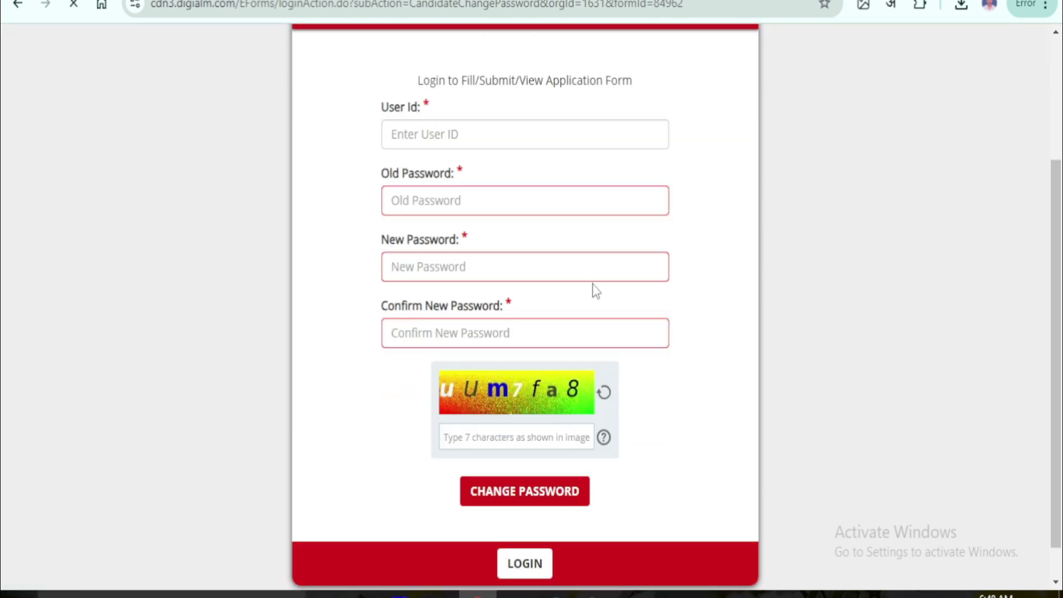
scroll(592, 284, up, 2)
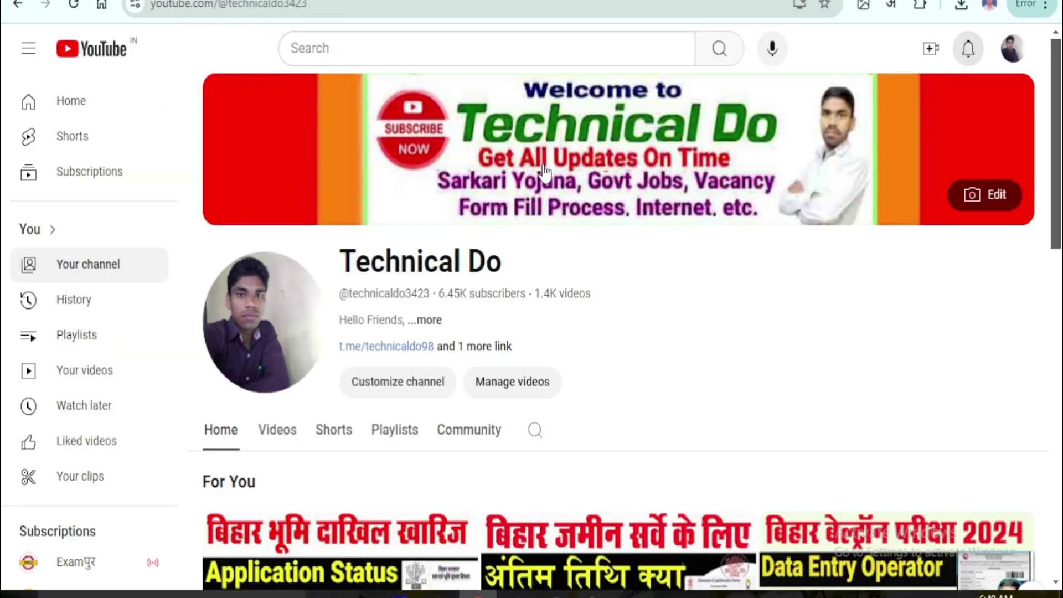
Switch to the Technical Do YouTube channel and browse its list of uploaded videos
scroll(592, 202, down, 2)
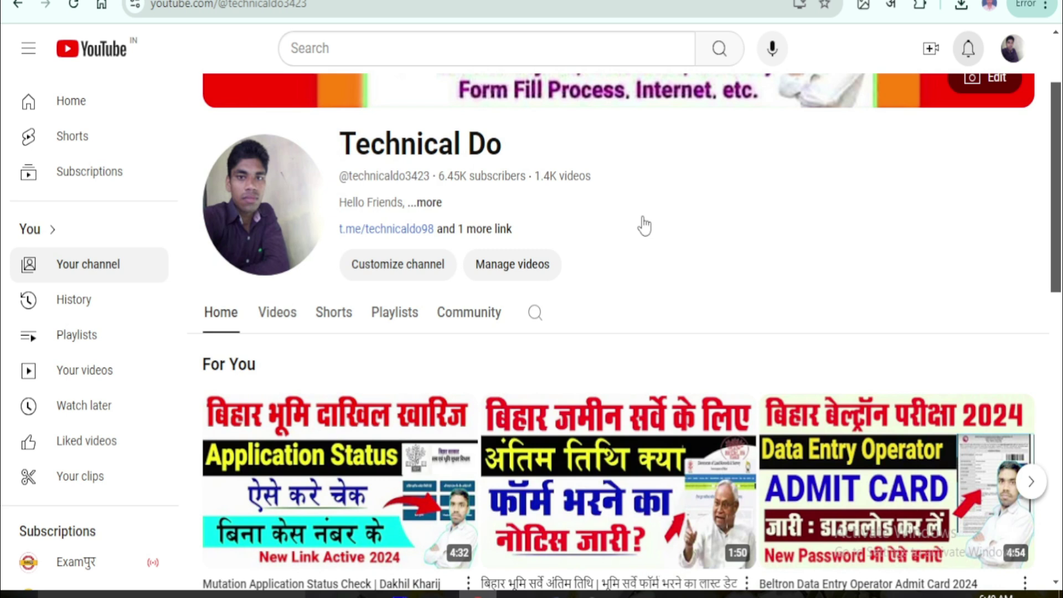
scroll(644, 226, down, 1)
click(278, 297)
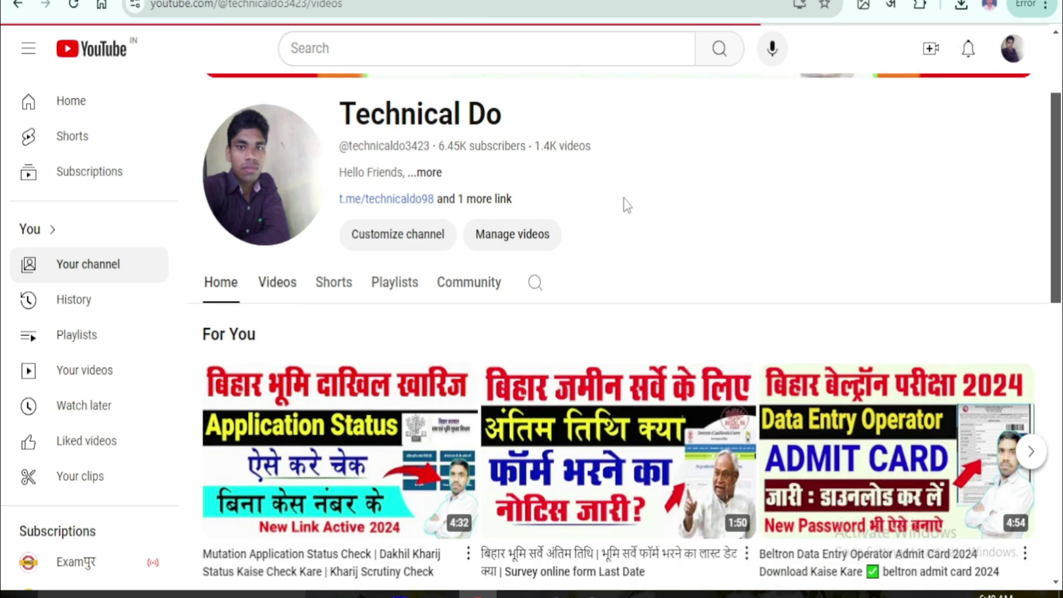
scroll(752, 133, down, 5)
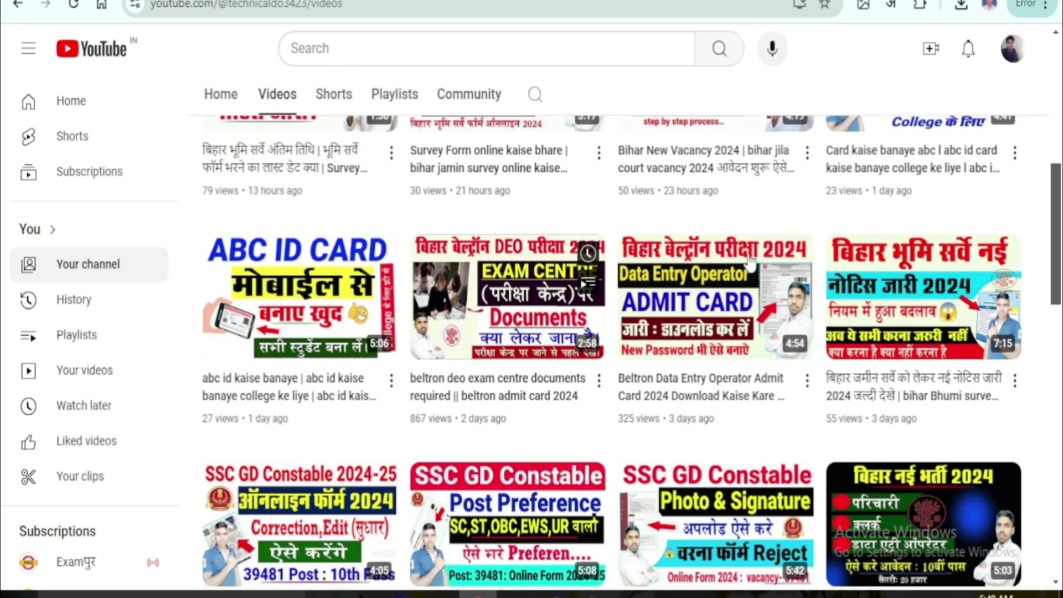